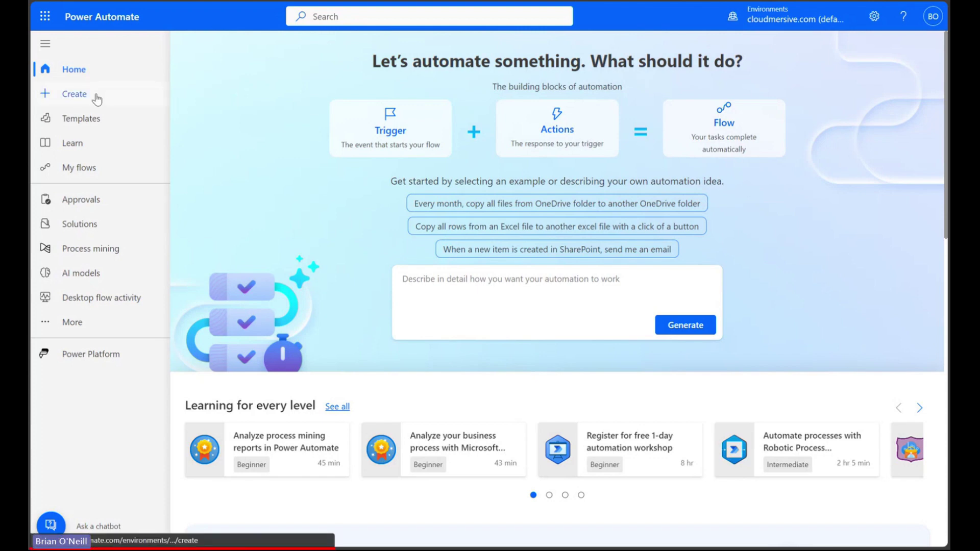
# Create a new instant cloud flow with the 'Manually trigger a flow' trigger.
pyautogui.click(74, 94)
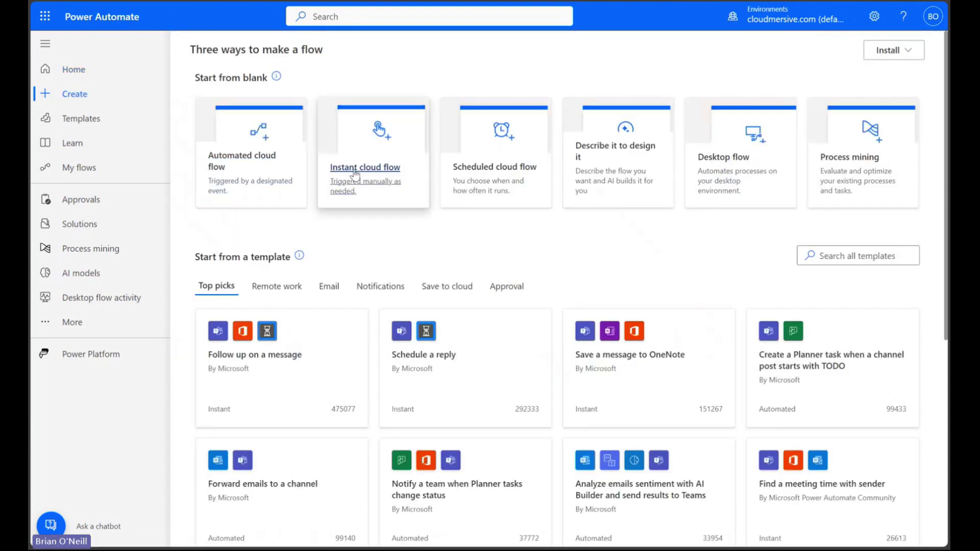
pyautogui.click(379, 185)
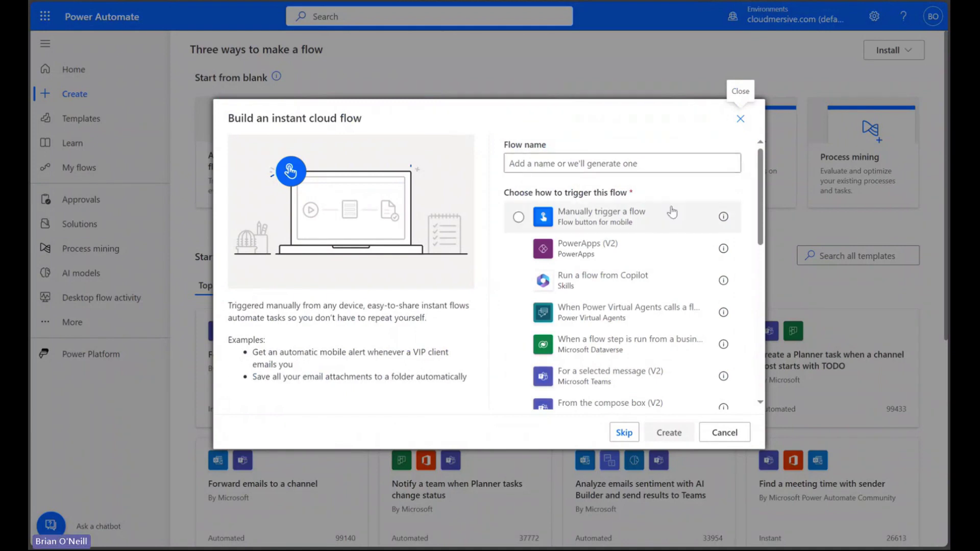
pyautogui.click(672, 213)
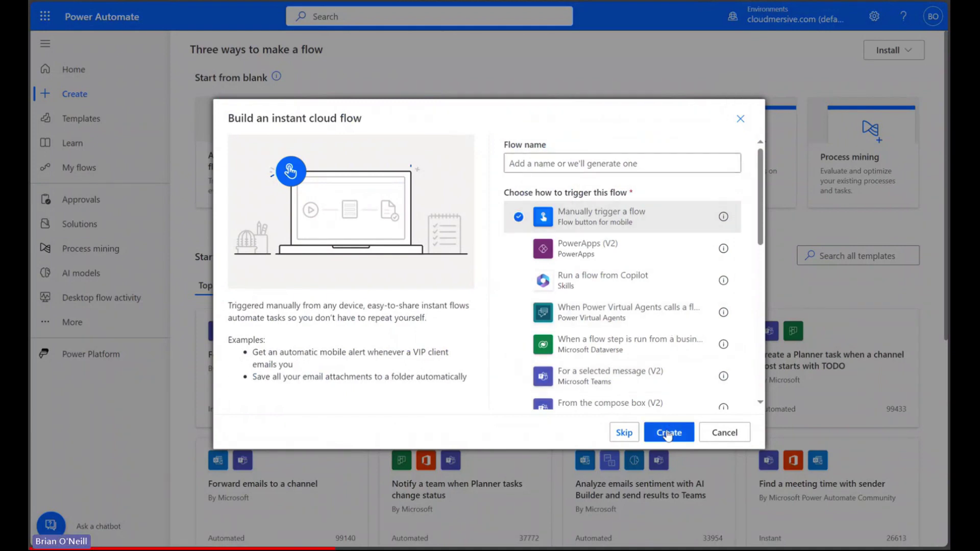
pyautogui.click(668, 433)
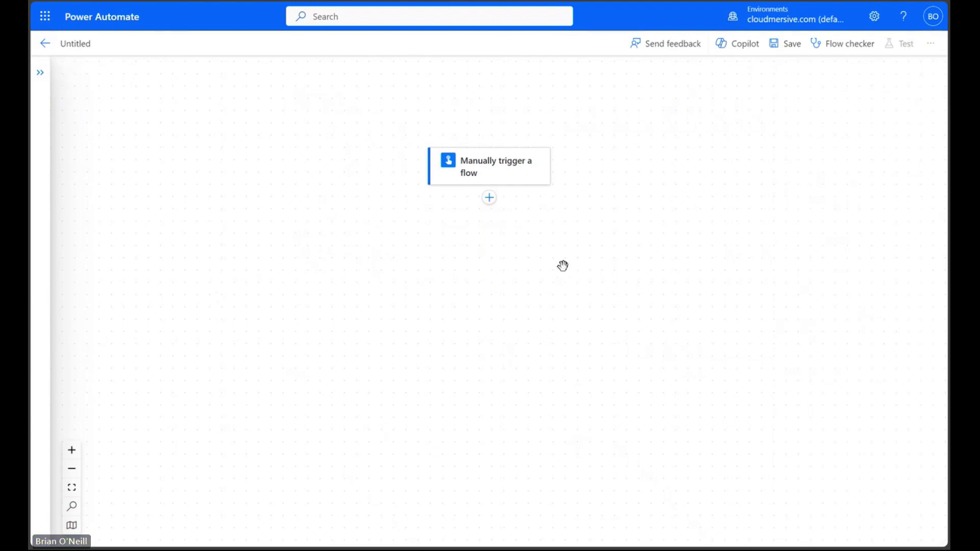
# Add a OneDrive 'Get file content' action after the trigger that reads /Sample Files/examplecsv.csv.
pyautogui.click(488, 203)
pyautogui.click(481, 226)
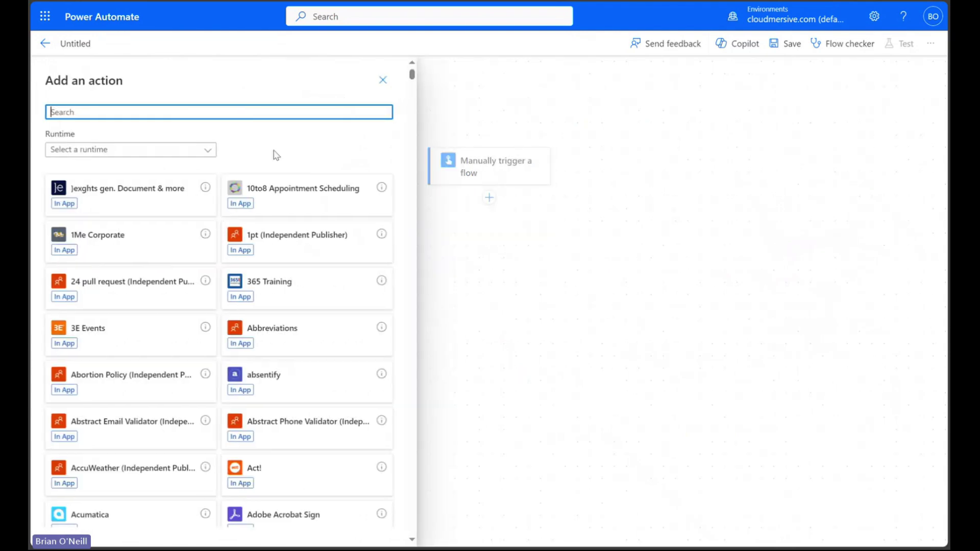
pyautogui.write('get file content')
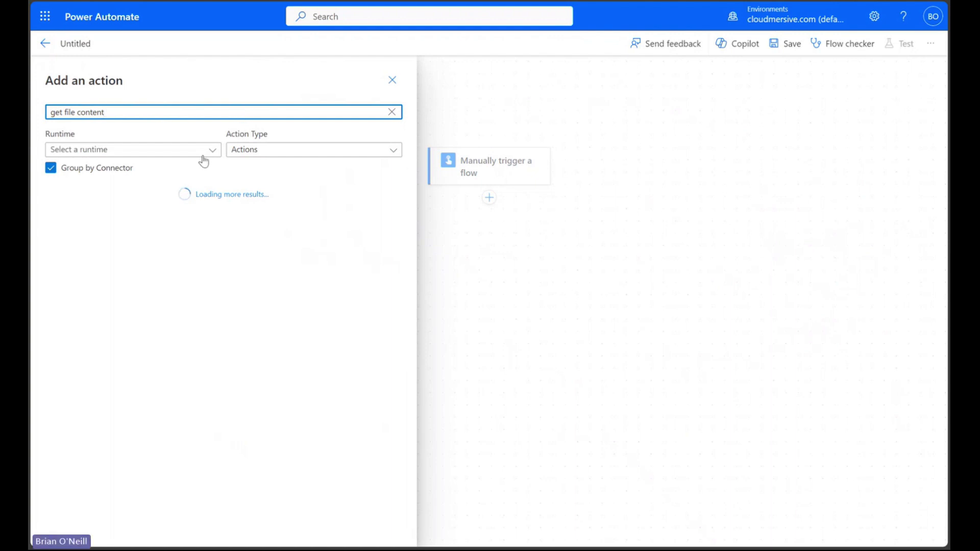
pyautogui.click(129, 237)
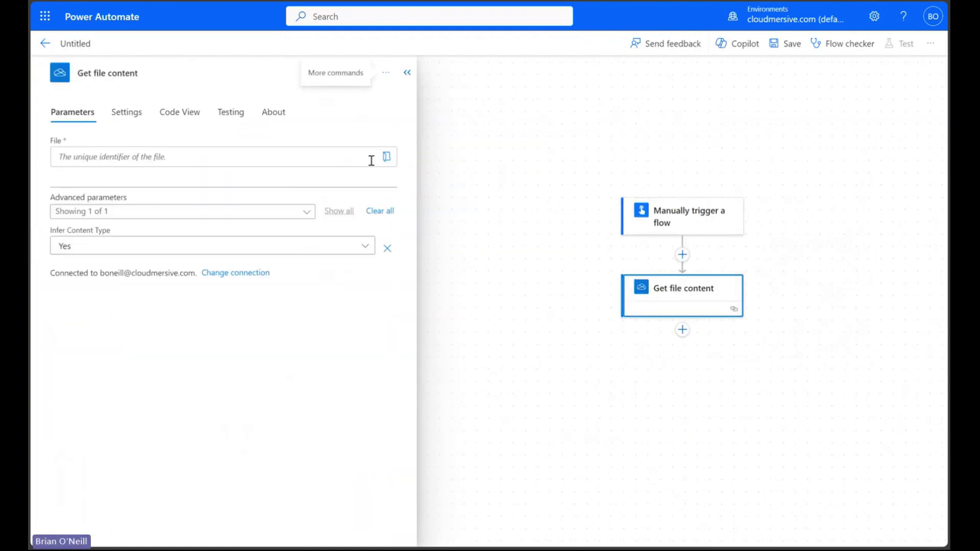
pyautogui.click(386, 156)
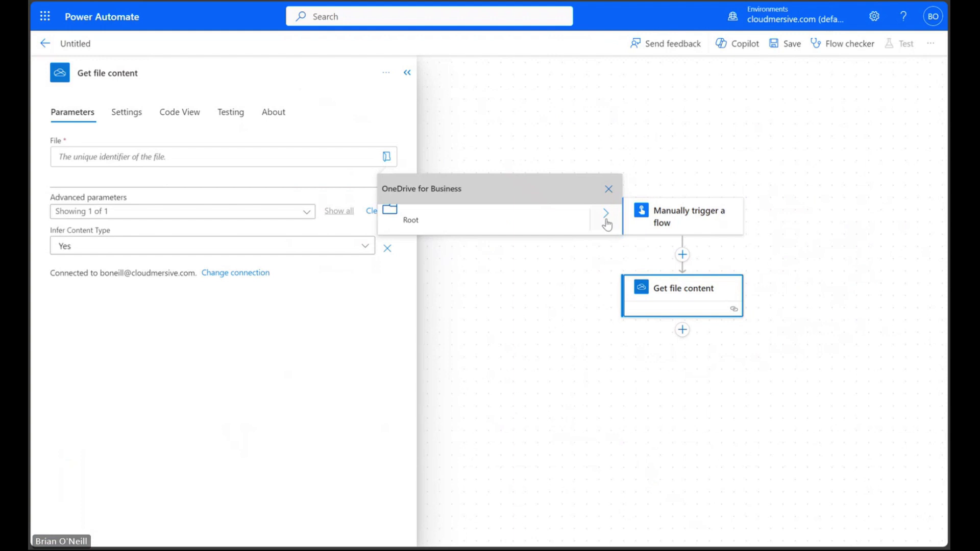
pyautogui.click(598, 219)
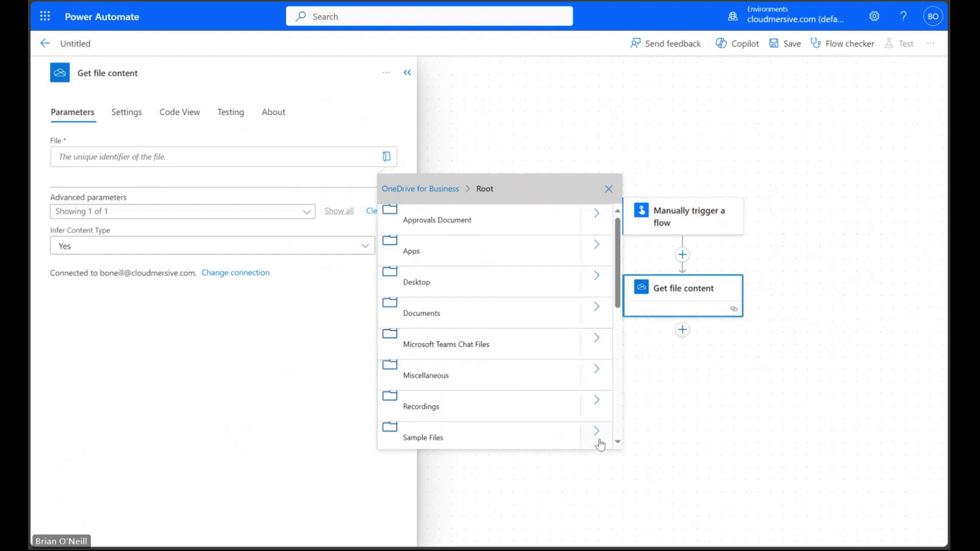
pyautogui.click(596, 432)
pyautogui.click(472, 230)
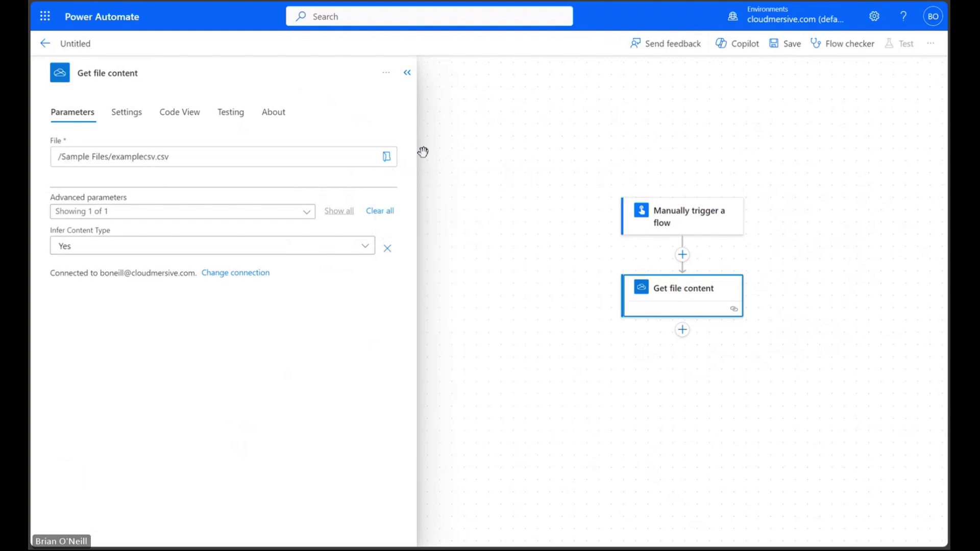
pyautogui.click(407, 72)
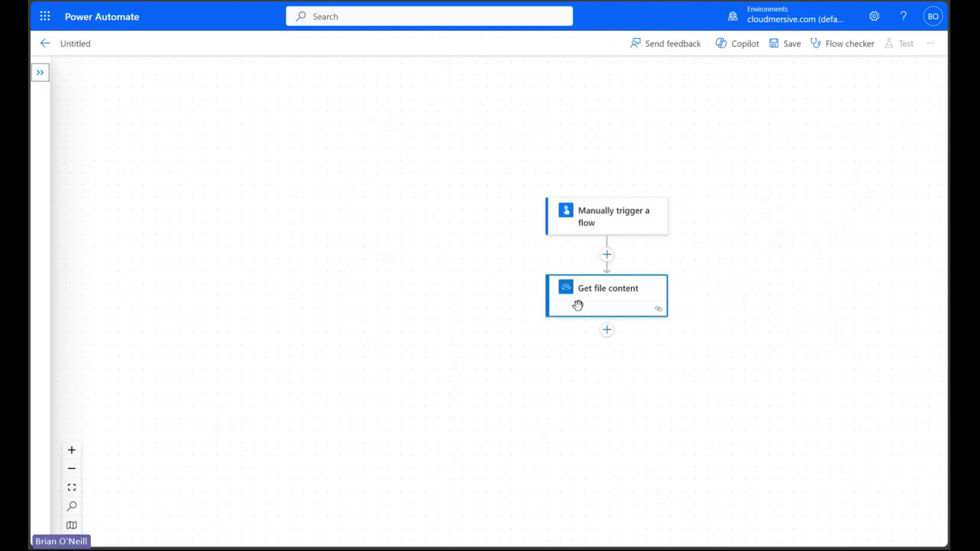
# Add a new action after Get file content, search 'cloudmersive', and list all Document Conversion actions.
pyautogui.click(577, 329)
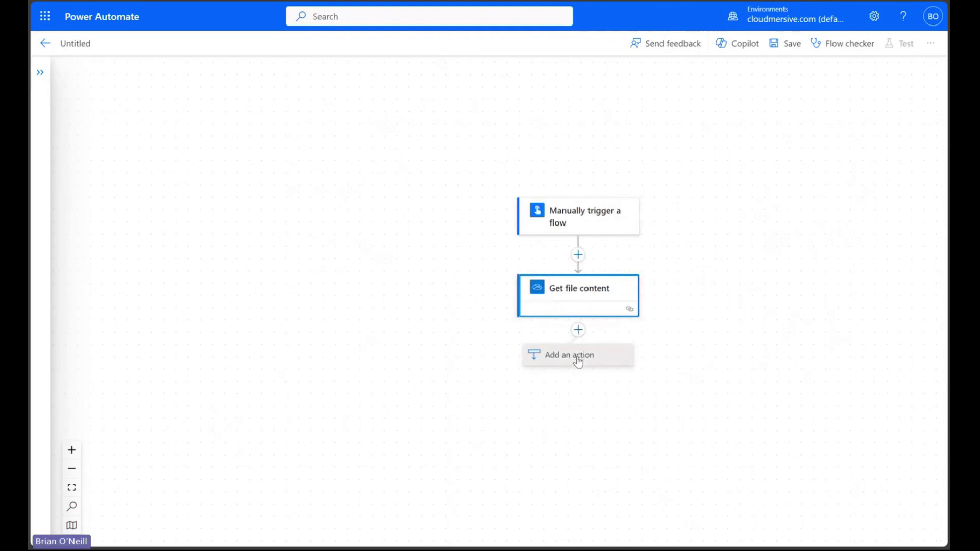
pyautogui.click(577, 357)
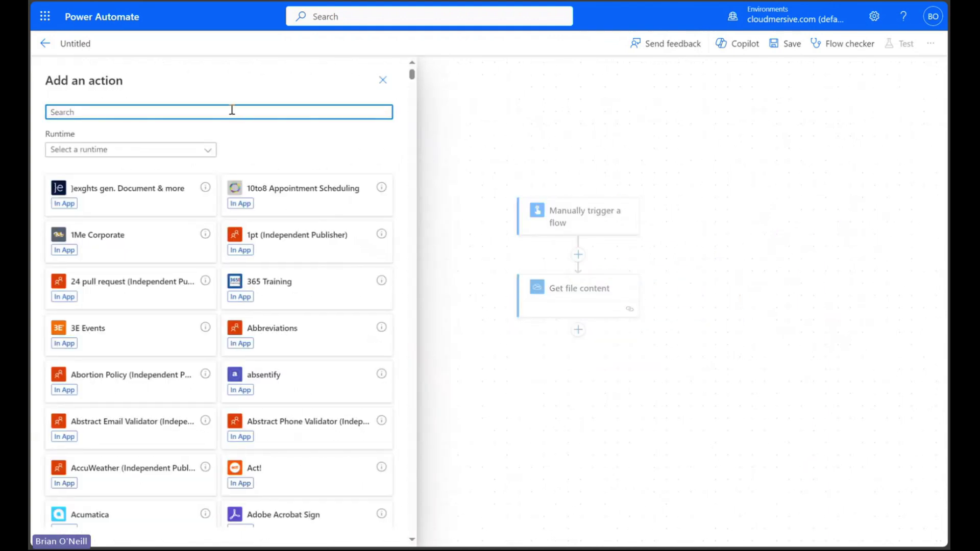
pyautogui.write('cloudmersive')
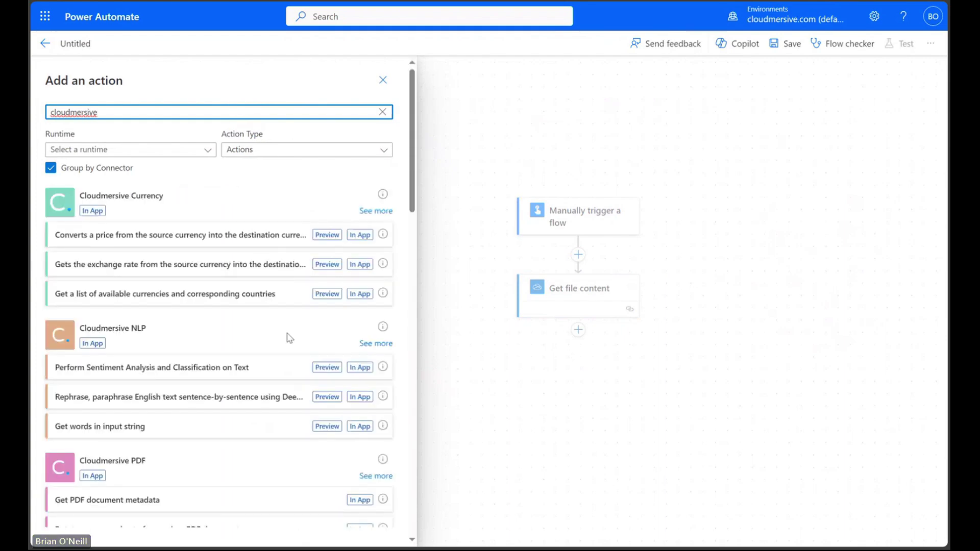
pyautogui.scroll(-5, 289, 337)
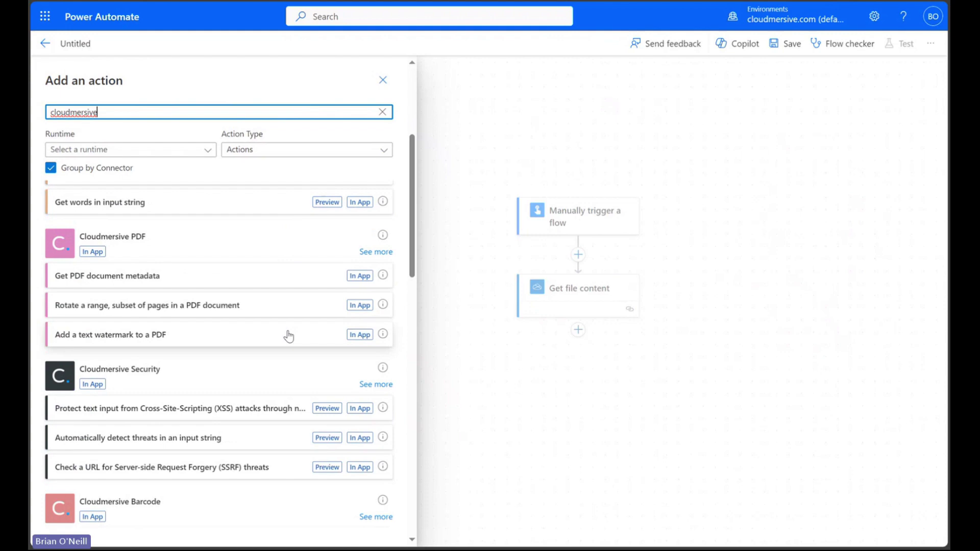
pyautogui.scroll(-9, 289, 337)
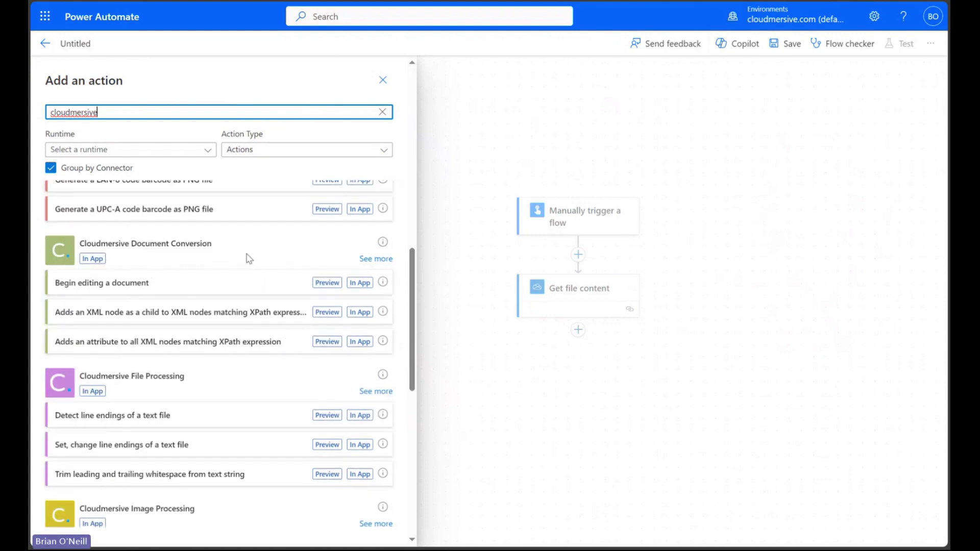
pyautogui.click(377, 259)
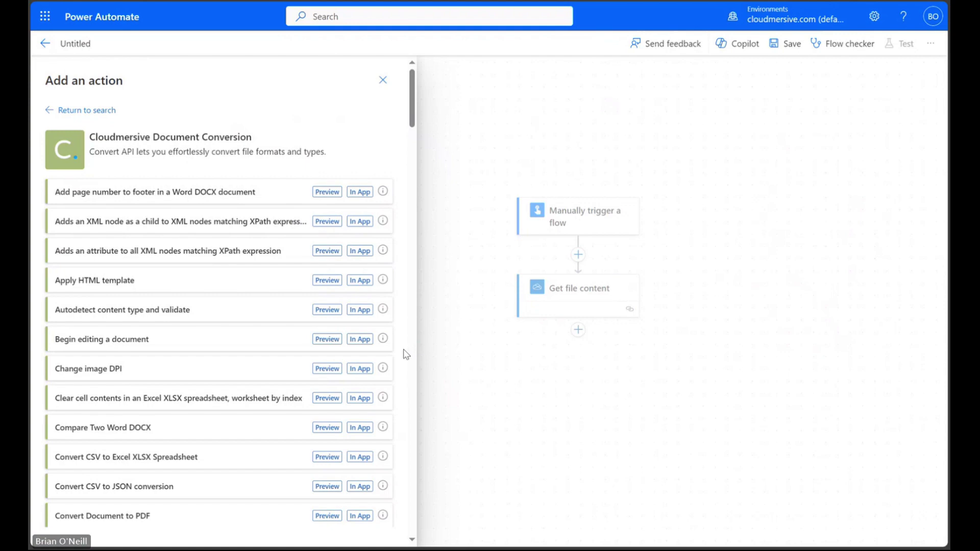
# Add the Cloudmersive 'Split a single Text file (txt) by a string delimiter' action.
pyautogui.scroll(-20, 406, 353)
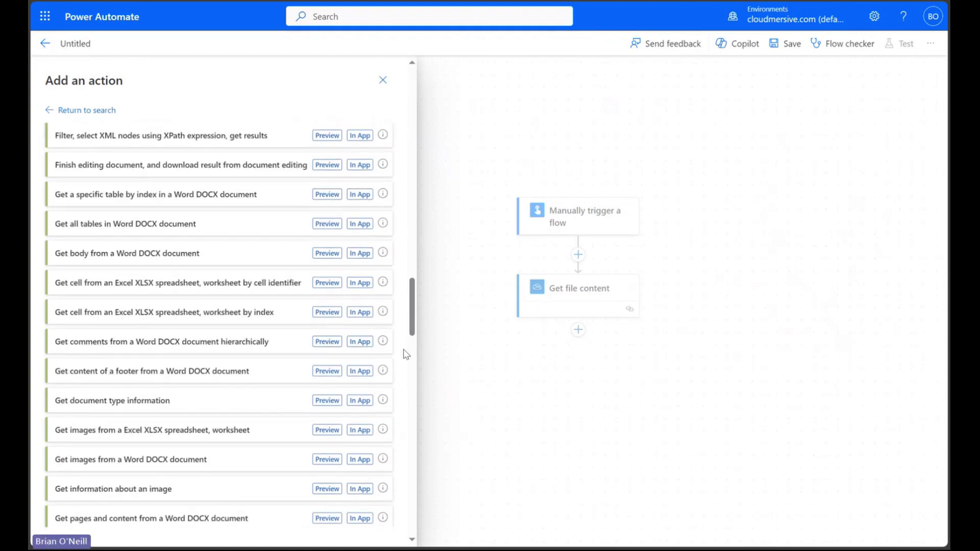
pyautogui.scroll(-20, 405, 354)
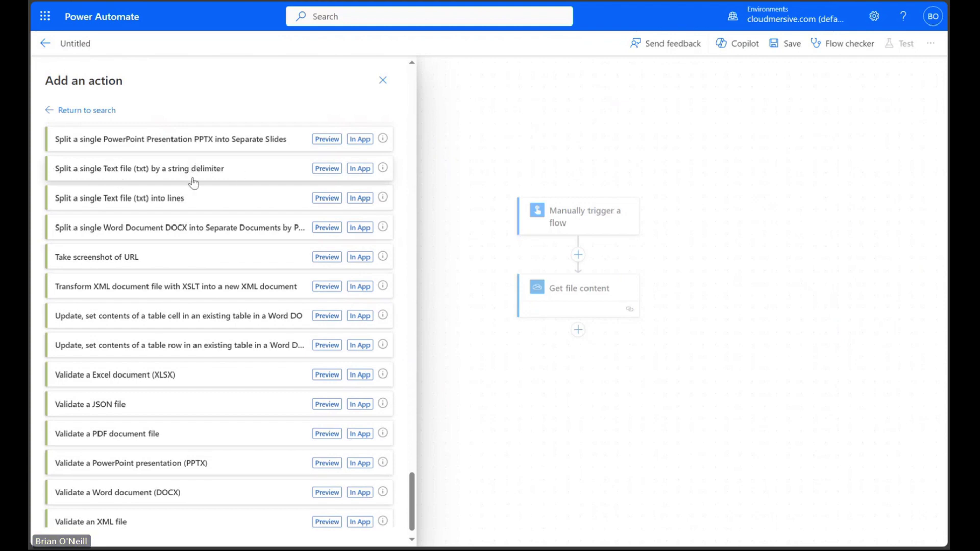
pyautogui.click(241, 174)
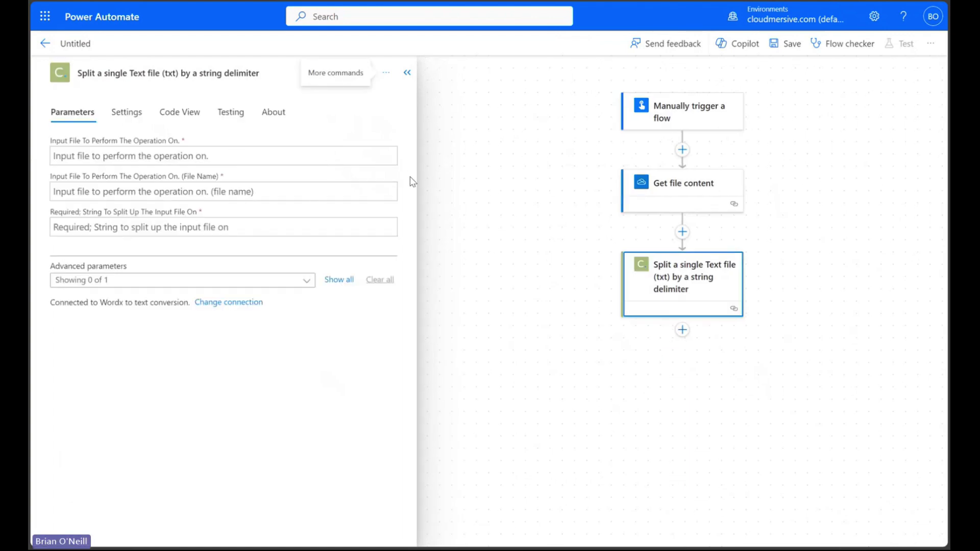
# Use Get file content's File content as the split's input file, named file.csv.
pyautogui.click(145, 155)
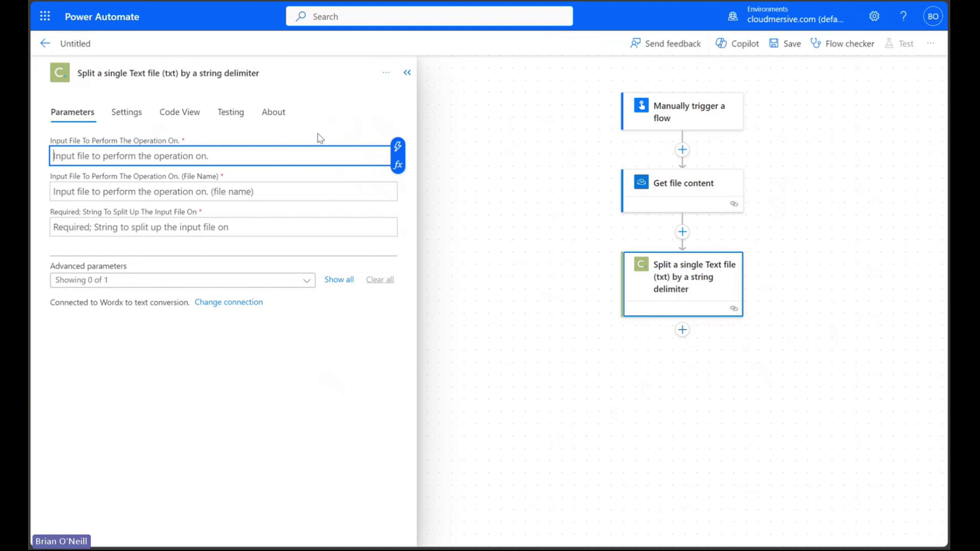
pyautogui.click(396, 147)
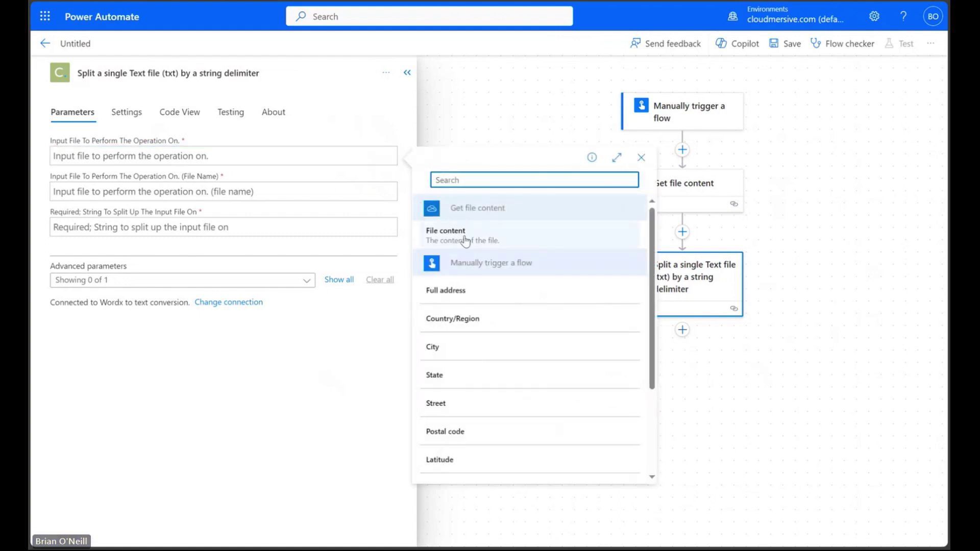
pyautogui.click(449, 231)
pyautogui.click(378, 114)
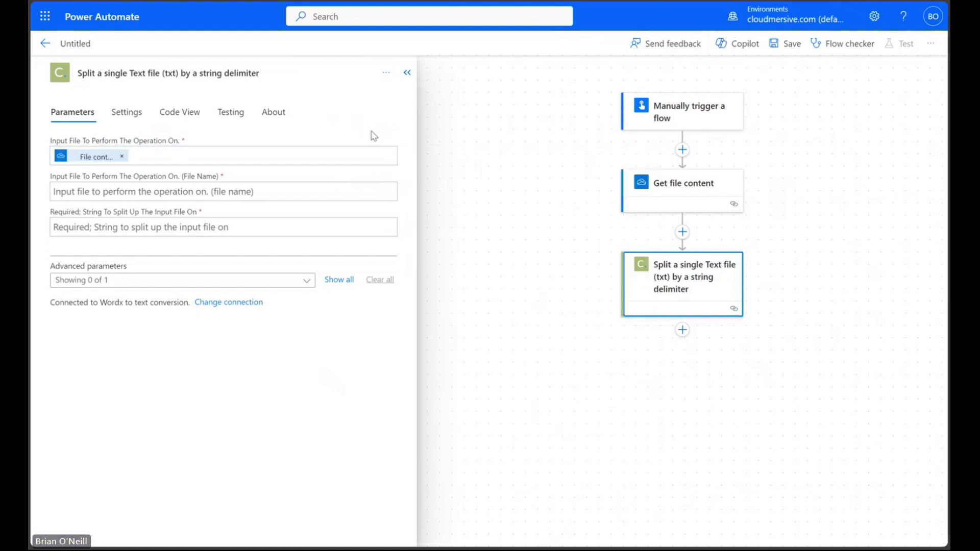
pyautogui.click(172, 191)
pyautogui.write('file.t')
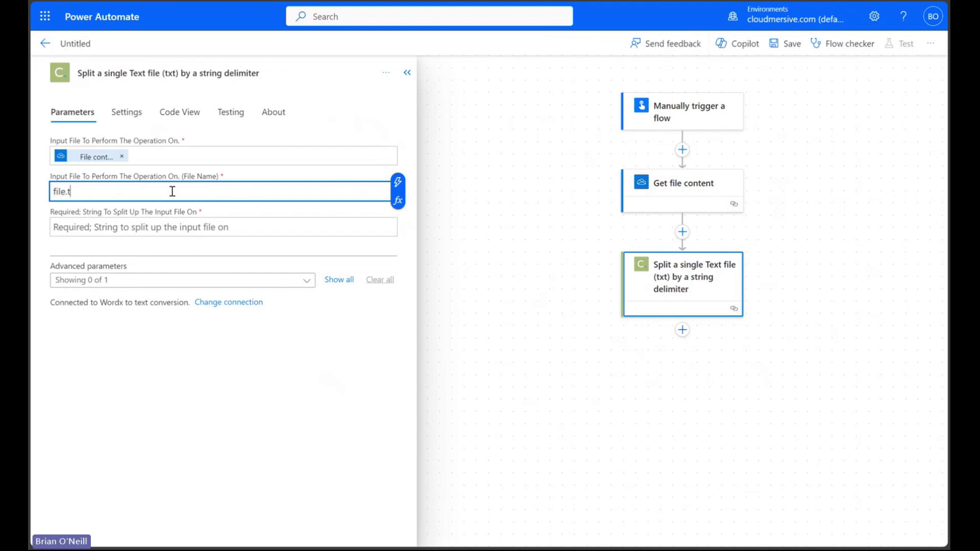
pyautogui.press('BackSpace')
pyautogui.write('csv')
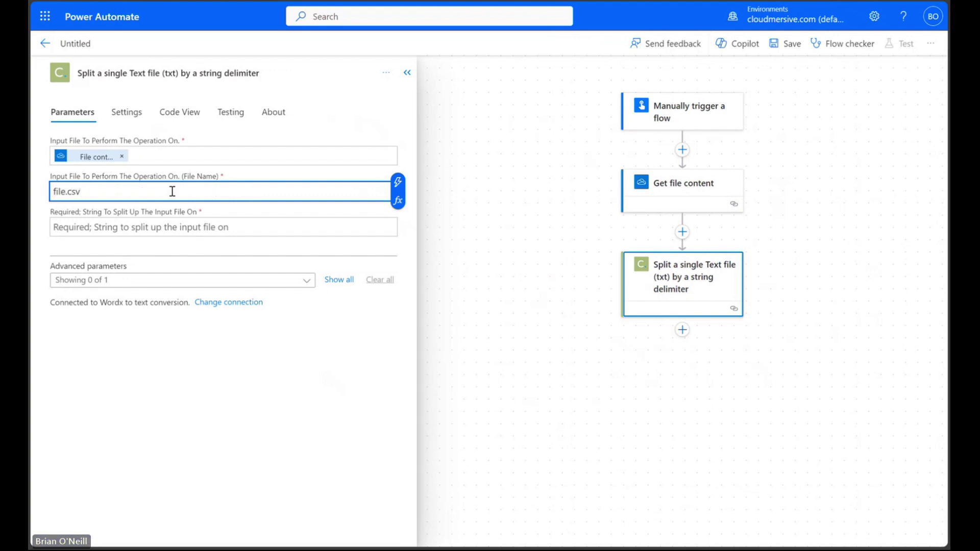
pyautogui.click(384, 259)
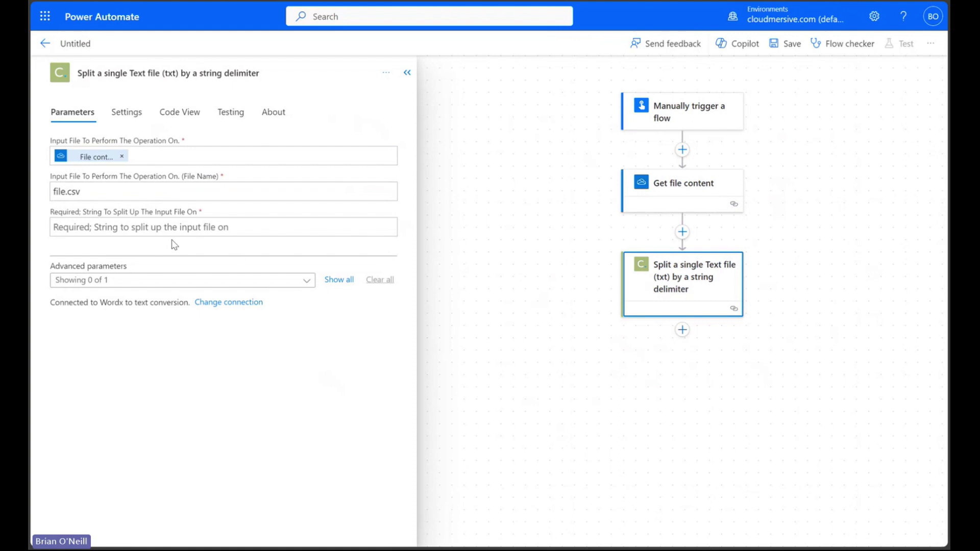
# Set the delimiter to a line break and show the skip-empty-elements advanced parameter.
pyautogui.click(121, 227)
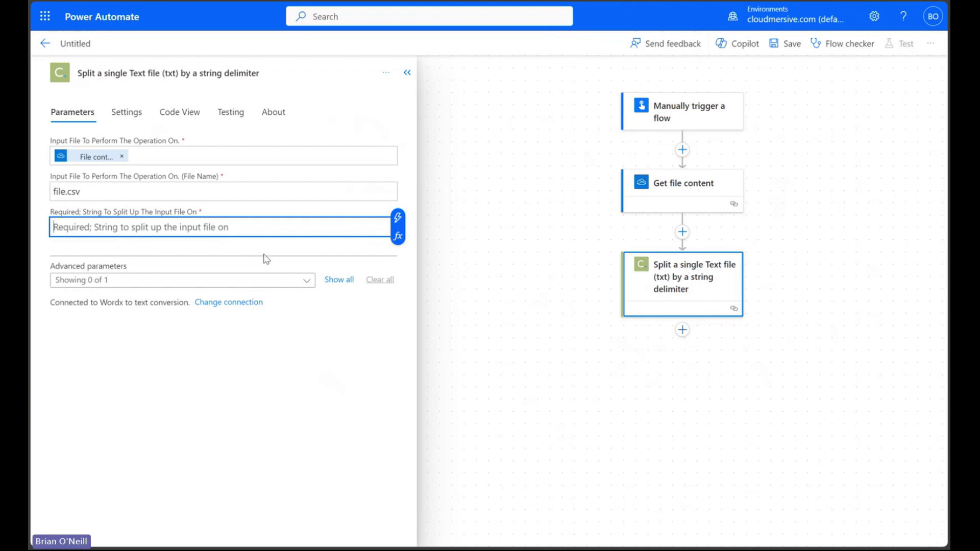
pyautogui.press('Return')
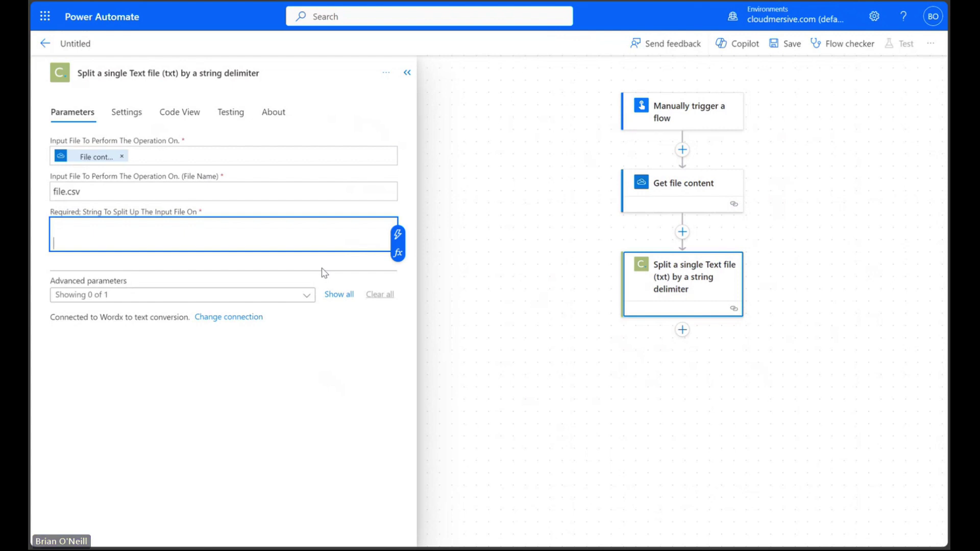
pyautogui.click(338, 294)
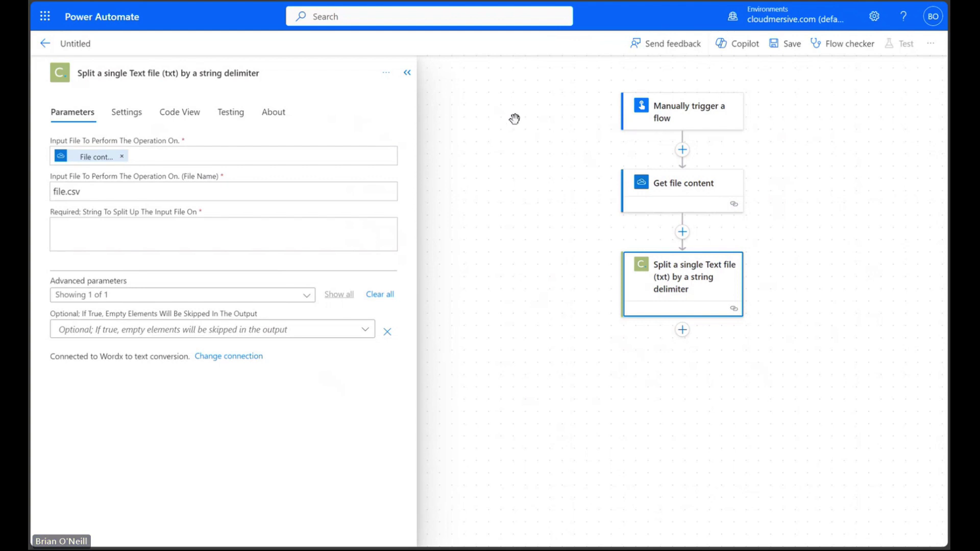
# Add a OneDrive 'Create file' action after the split step.
pyautogui.click(407, 73)
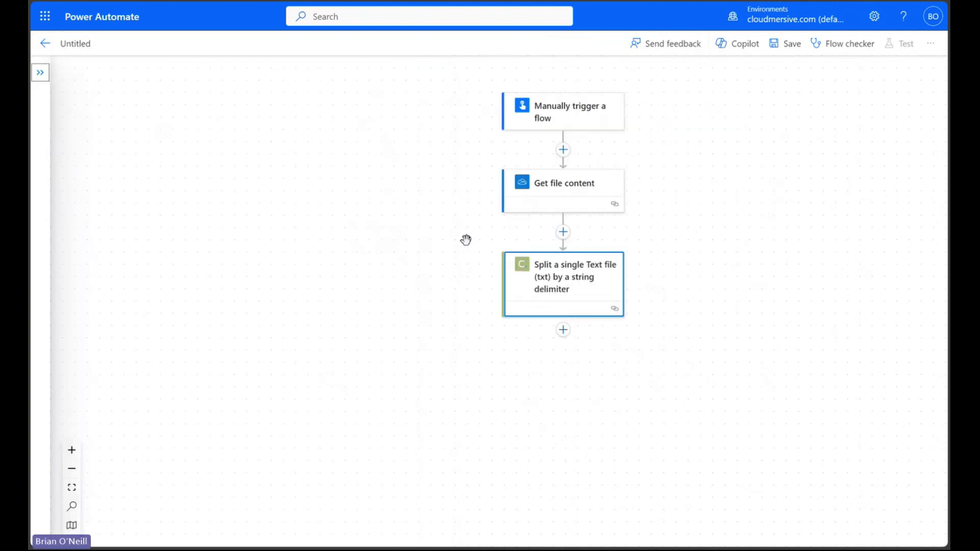
pyautogui.click(526, 332)
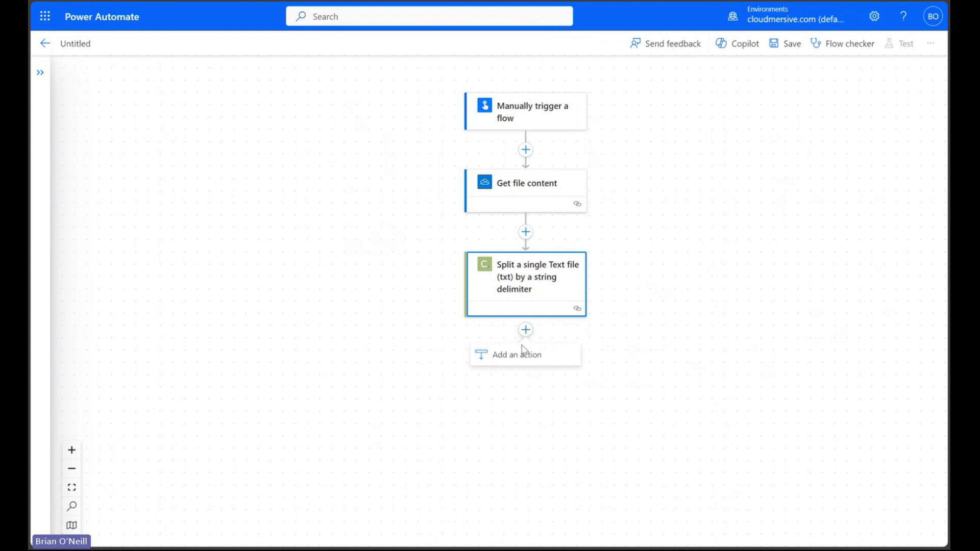
pyautogui.click(517, 354)
pyautogui.write('c')
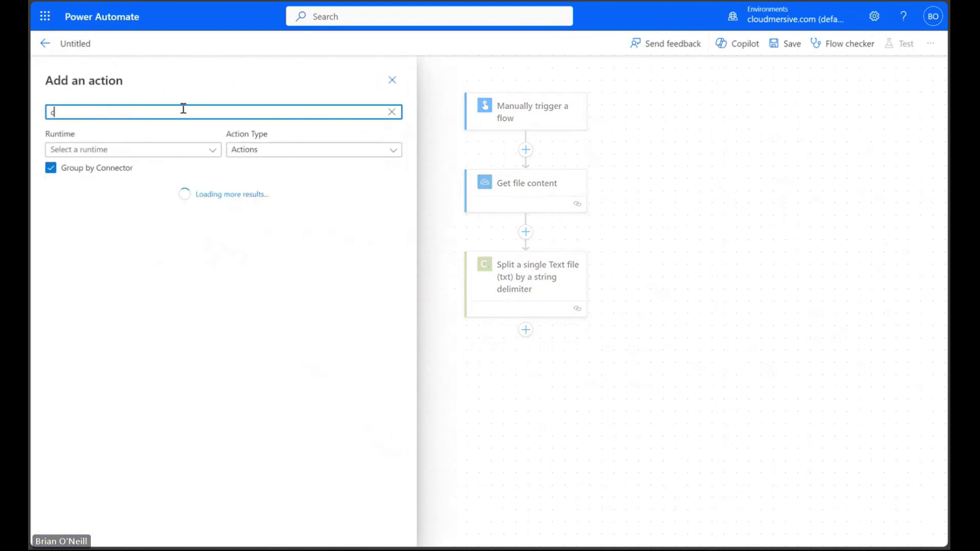
pyautogui.write('reate file')
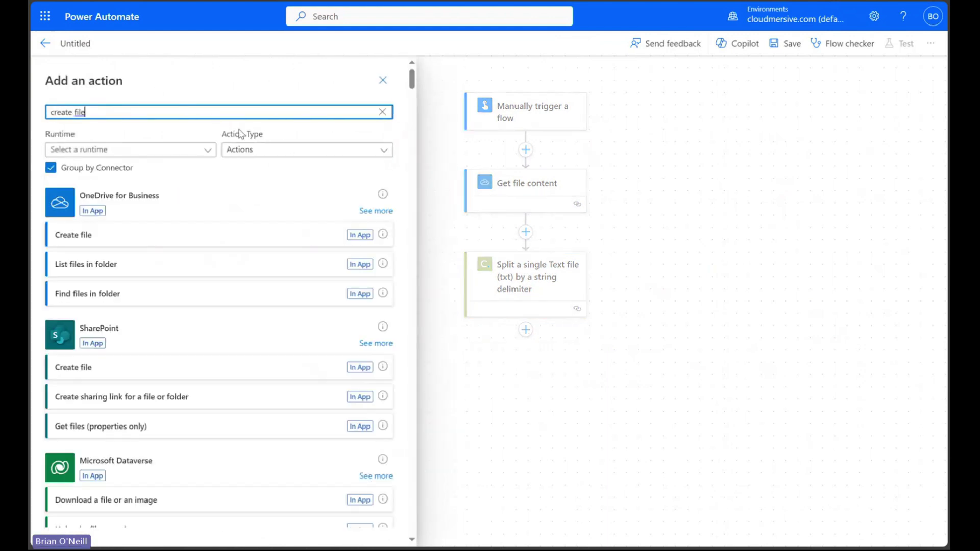
pyautogui.click(216, 239)
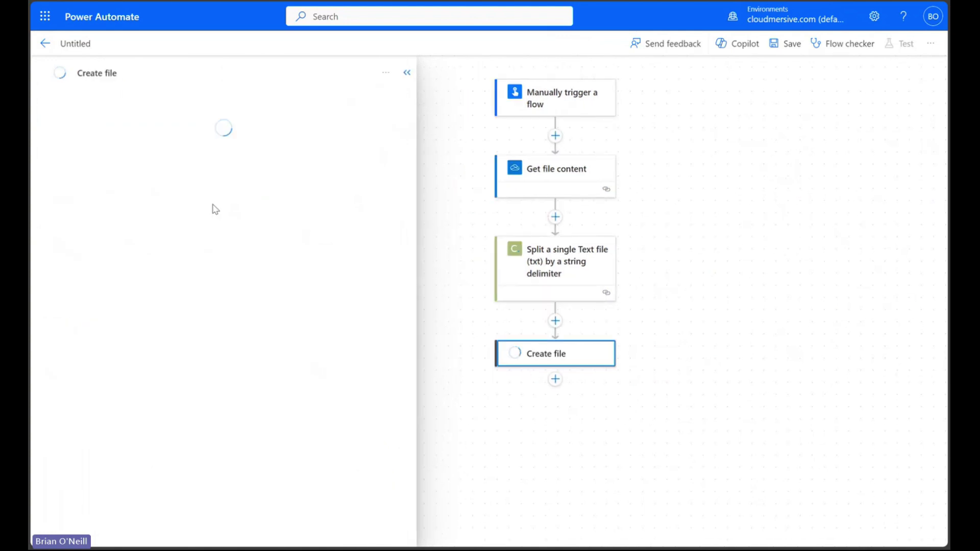
# Set the folder path to /Sample Files and begin the file name with 'splitcsv'.
pyautogui.click(387, 157)
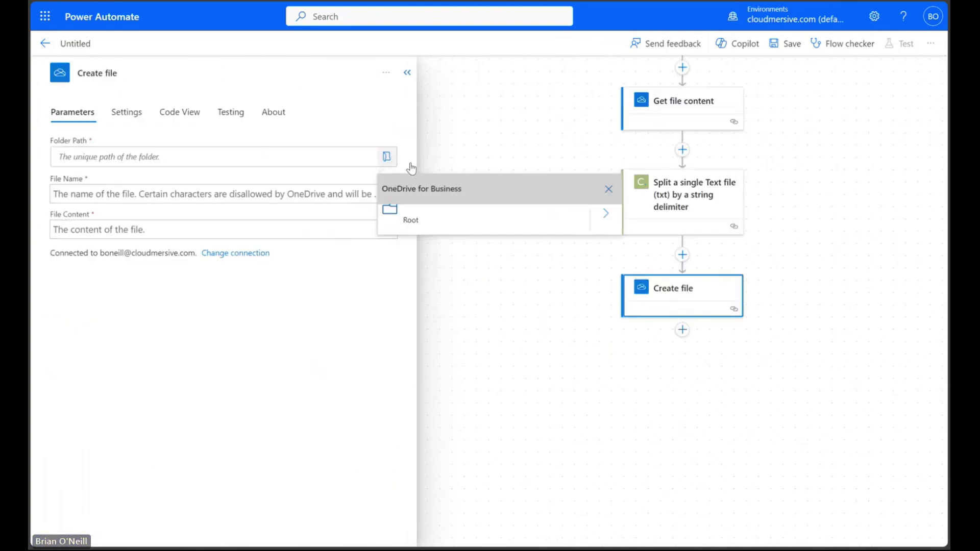
pyautogui.click(606, 213)
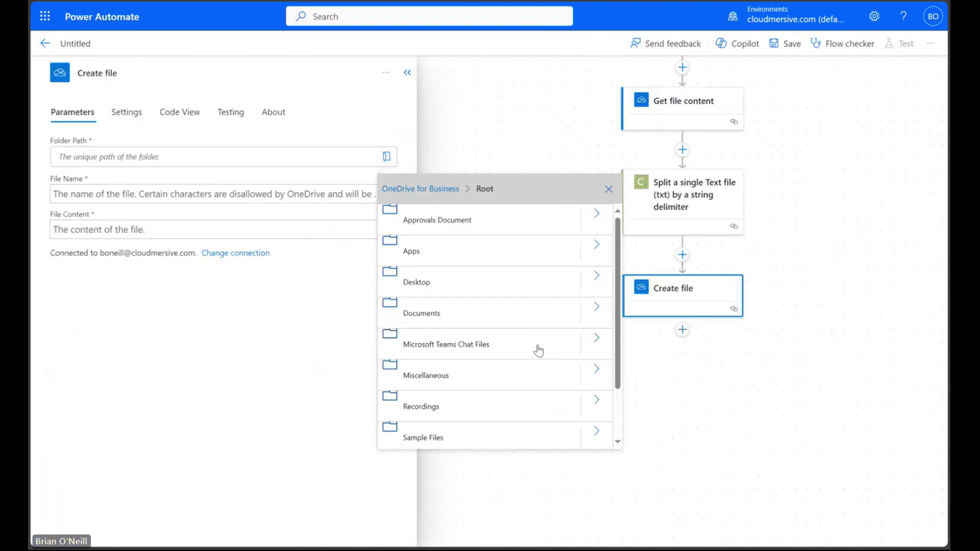
pyautogui.click(494, 438)
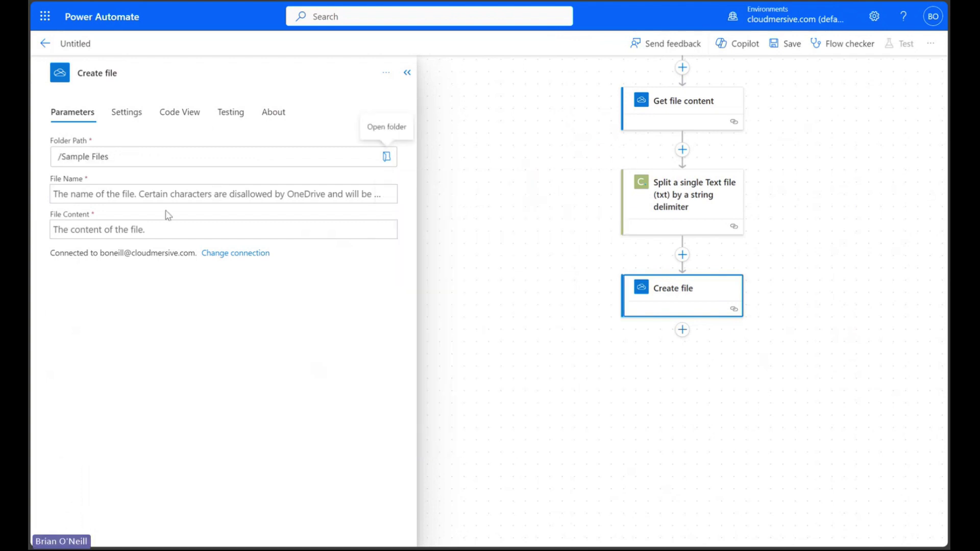
pyautogui.click(132, 193)
pyautogui.write('splitcsv')
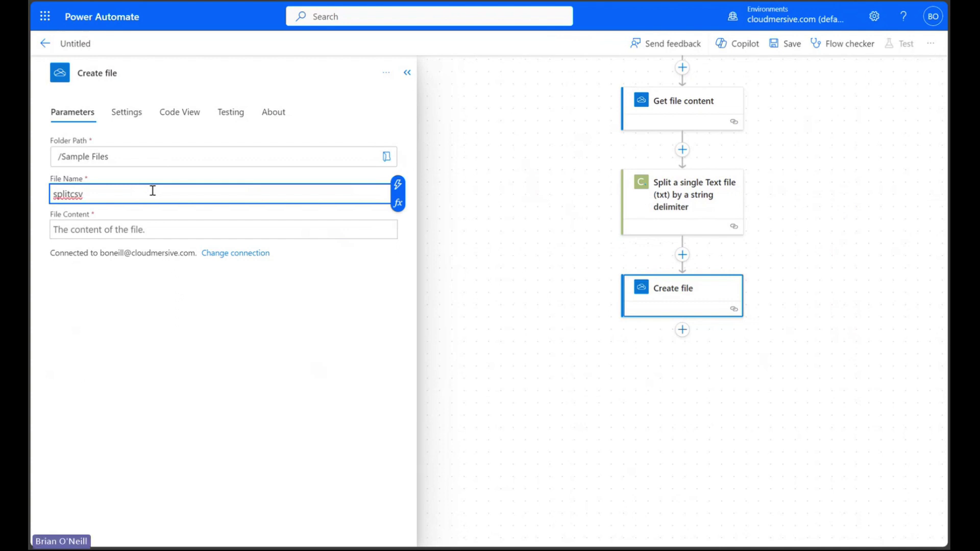
# Name each file splitcsv plus ElementNumber plus '.csv', wrapping Create file in a For each loop.
pyautogui.click(399, 187)
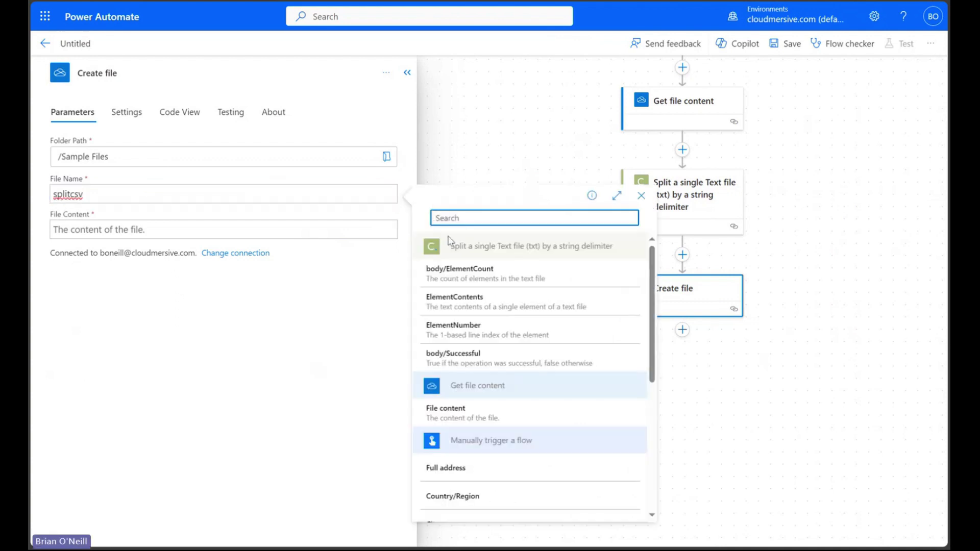
pyautogui.click(503, 331)
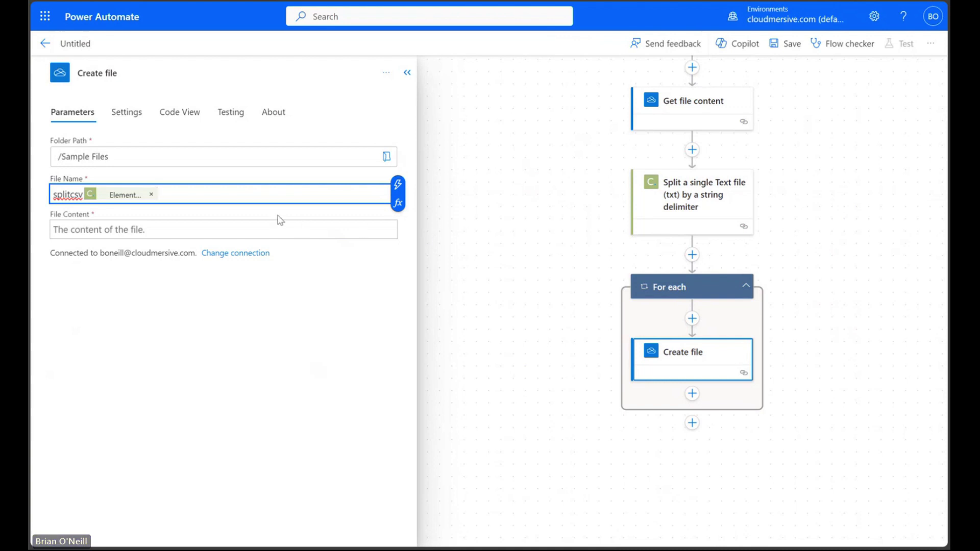
pyautogui.write('.csv')
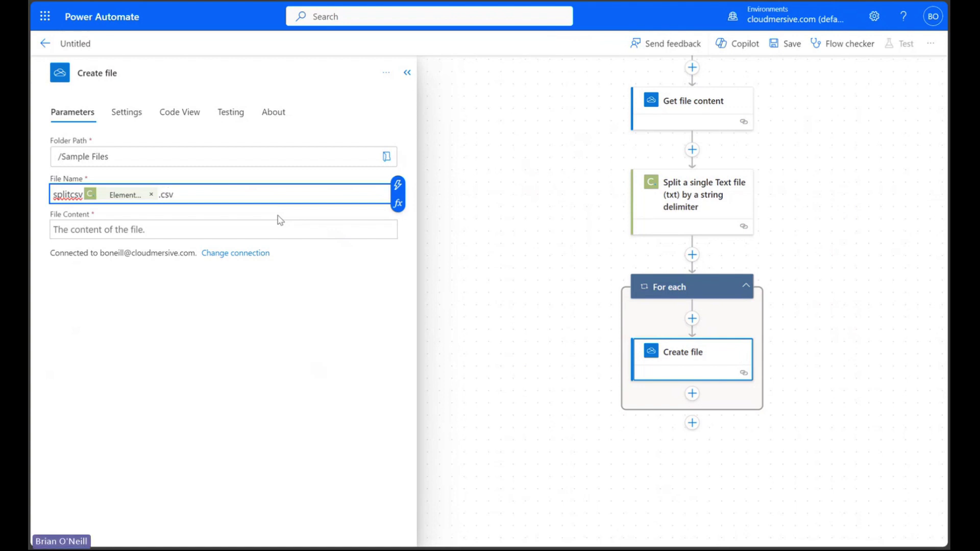
# Fill each created file's content with the element's ElementContents.
pyautogui.click(225, 233)
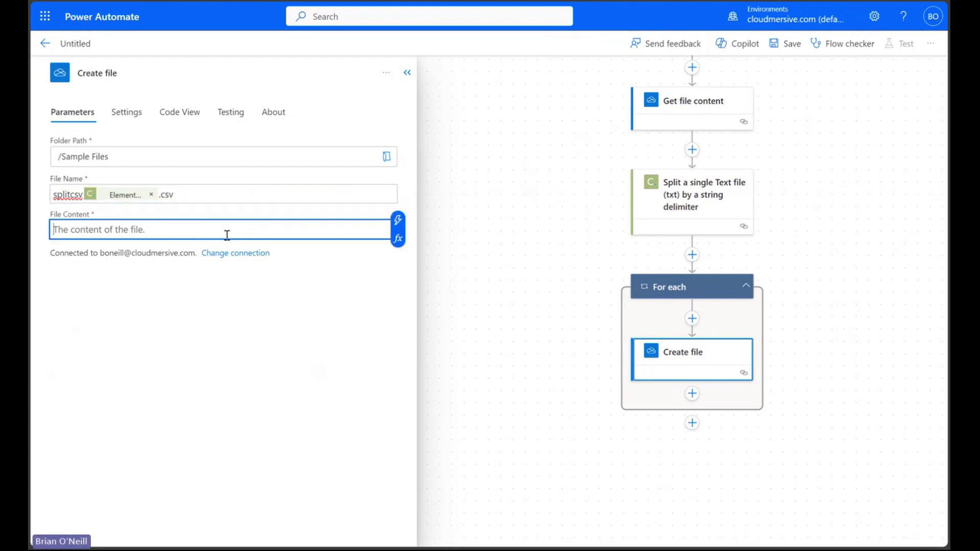
pyautogui.click(398, 220)
pyautogui.click(502, 324)
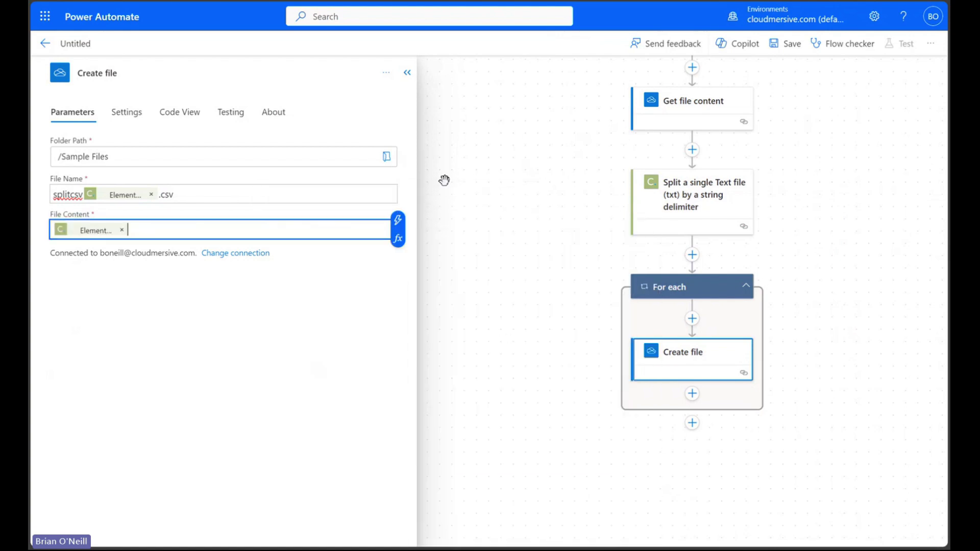
pyautogui.click(553, 191)
pyautogui.scroll(1, 554, 187)
pyautogui.scroll(1, 554, 187)
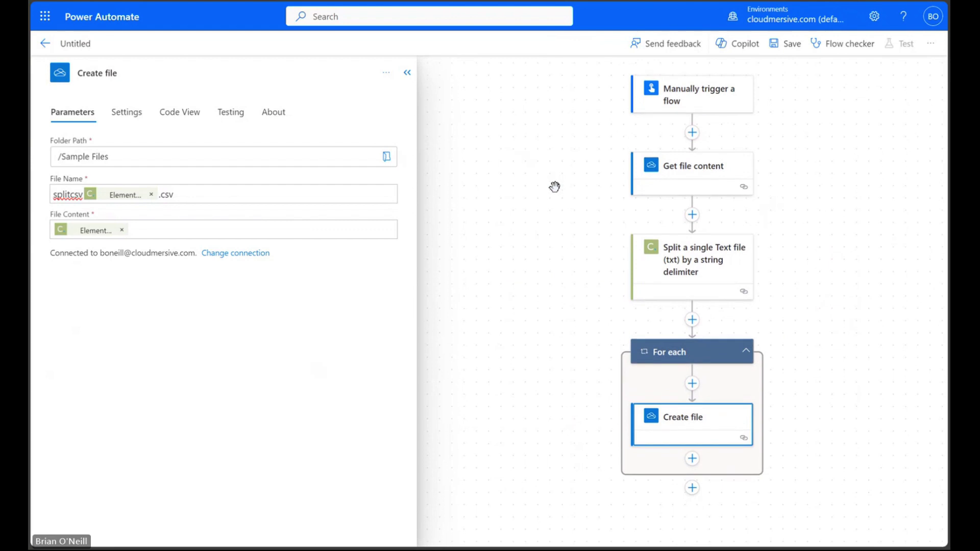
# Save the flow and run a manual test of it.
pyautogui.click(407, 73)
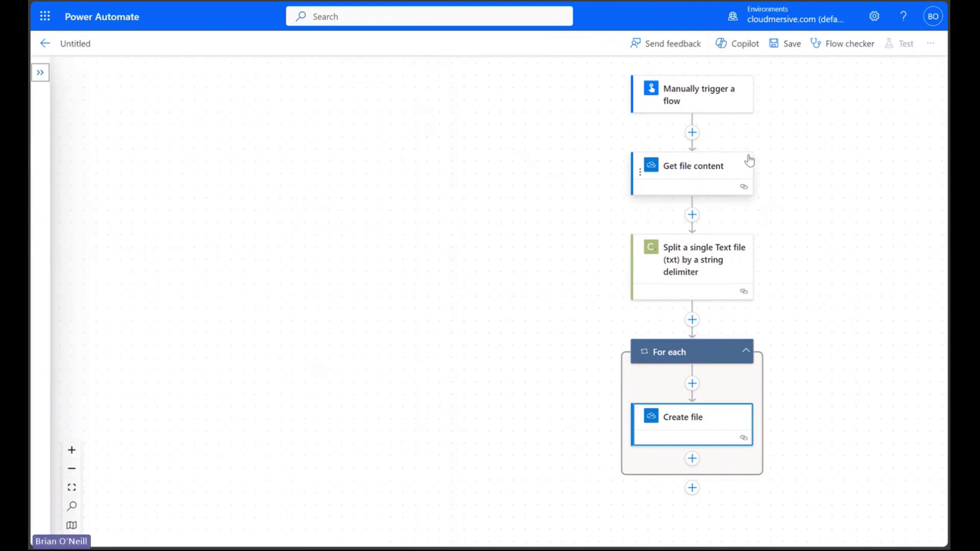
pyautogui.click(798, 49)
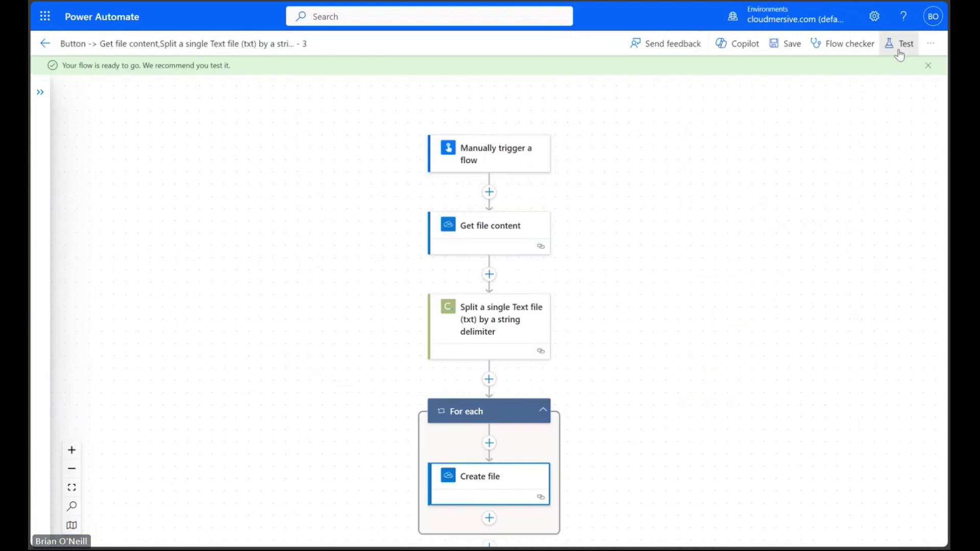
pyautogui.click(899, 43)
pyautogui.click(746, 83)
pyautogui.click(738, 528)
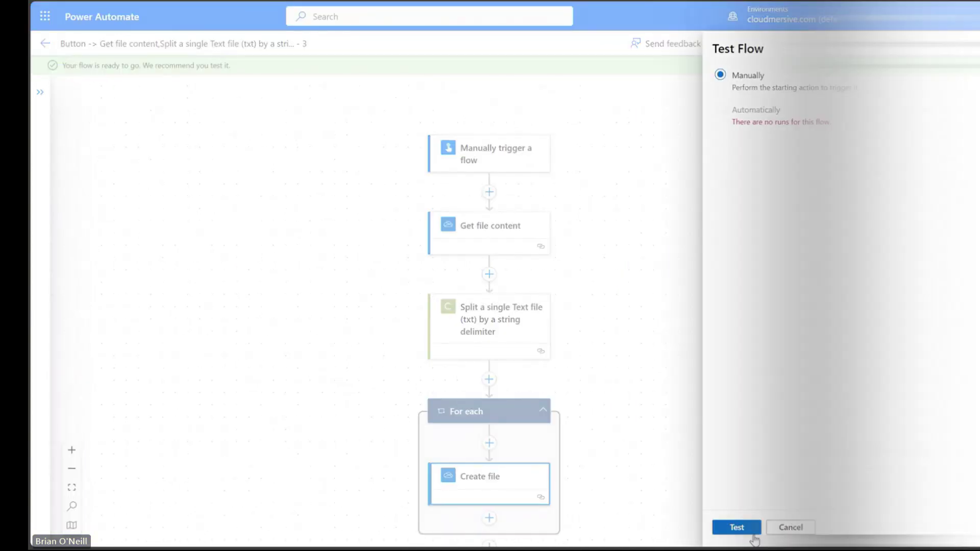
pyautogui.click(743, 526)
pyautogui.click(745, 526)
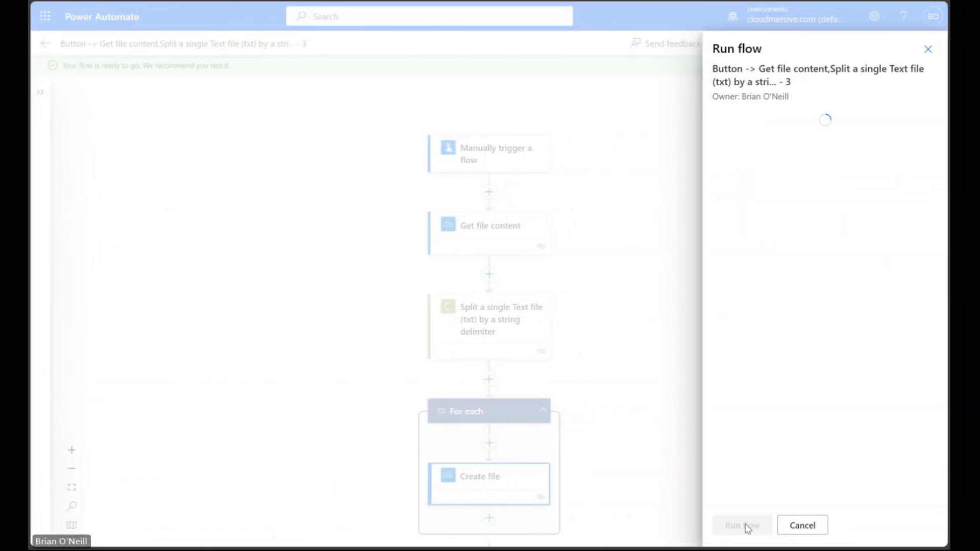